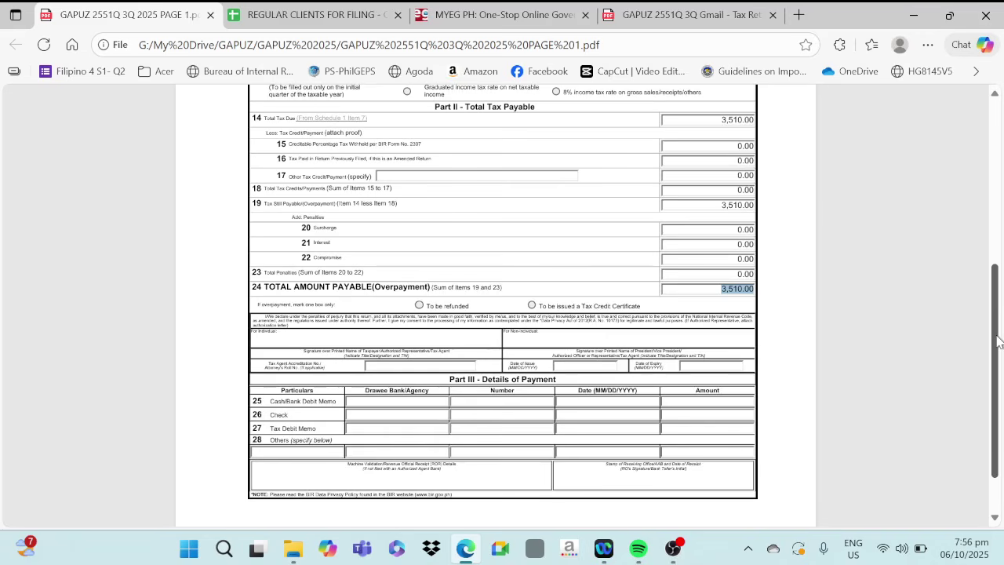
View the BIR tax return receipt confirmation PDF listing the ePayment channels, including MyEG.
left_click(671, 16)
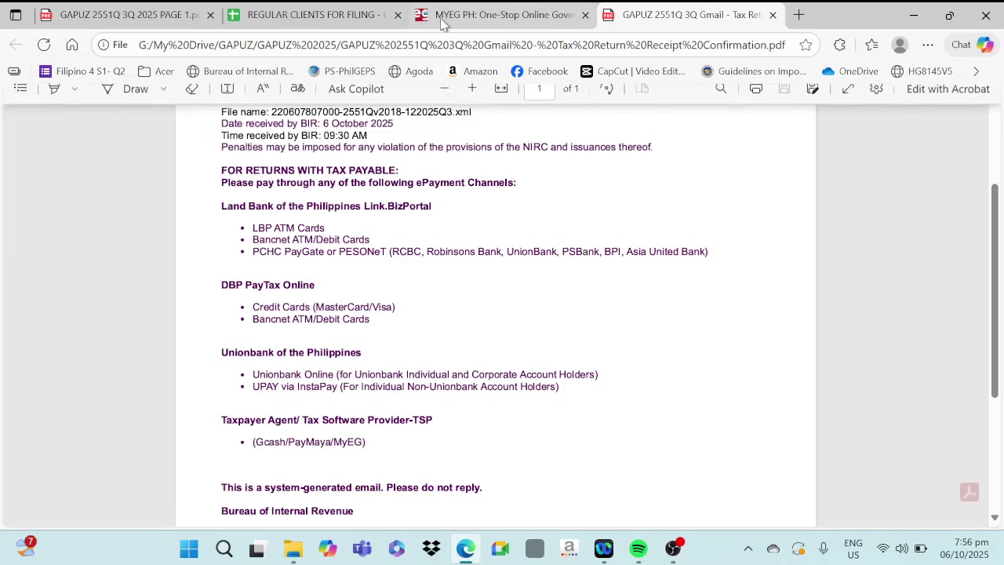
Switch from the confirmation PDF to the MyEG PH government services homepage tab.
key("ctrl+shift+Tab")
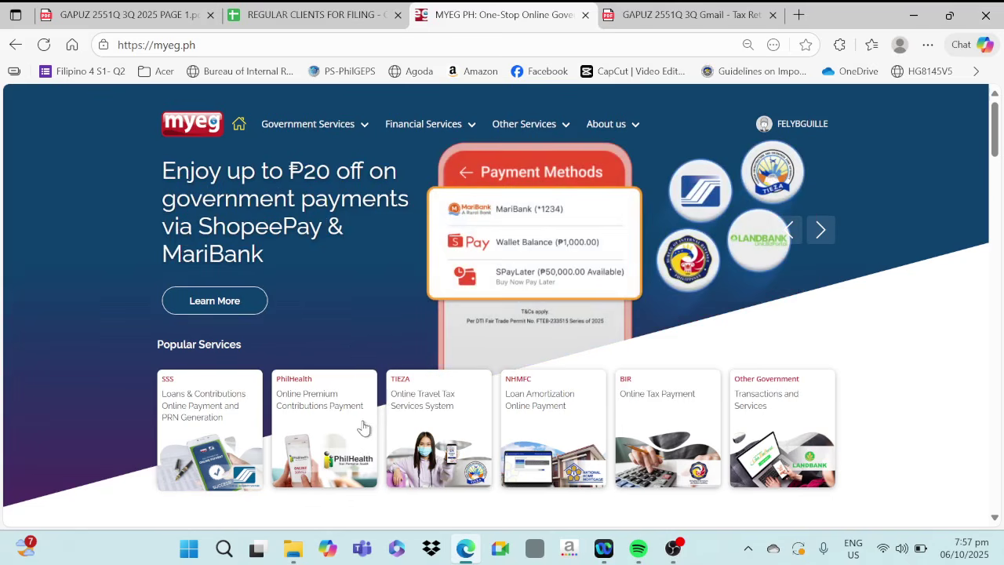
Choose the BIR Online Tax Payment service and start a new BIR payment transaction.
mouse_move(287, 153)
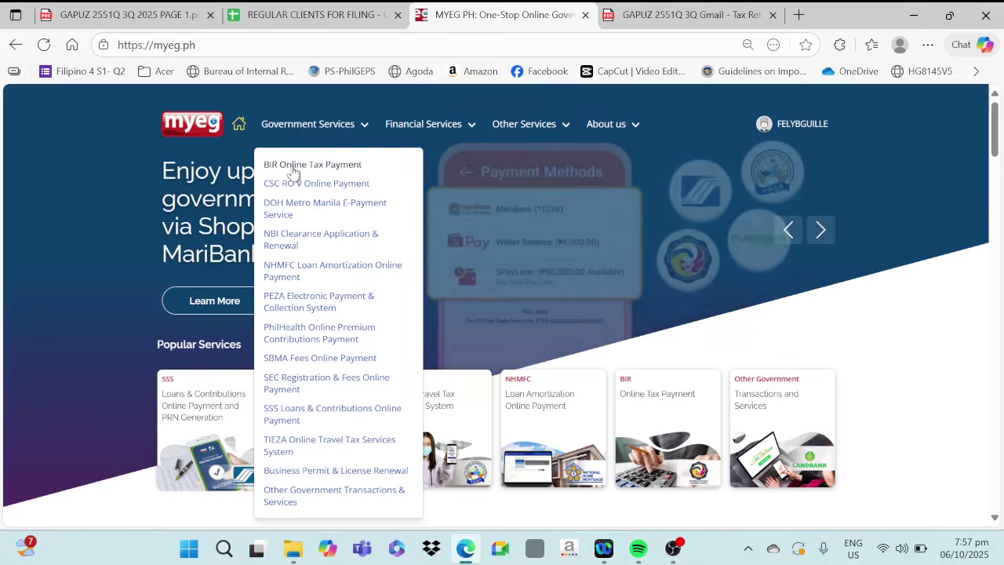
left_click(290, 173)
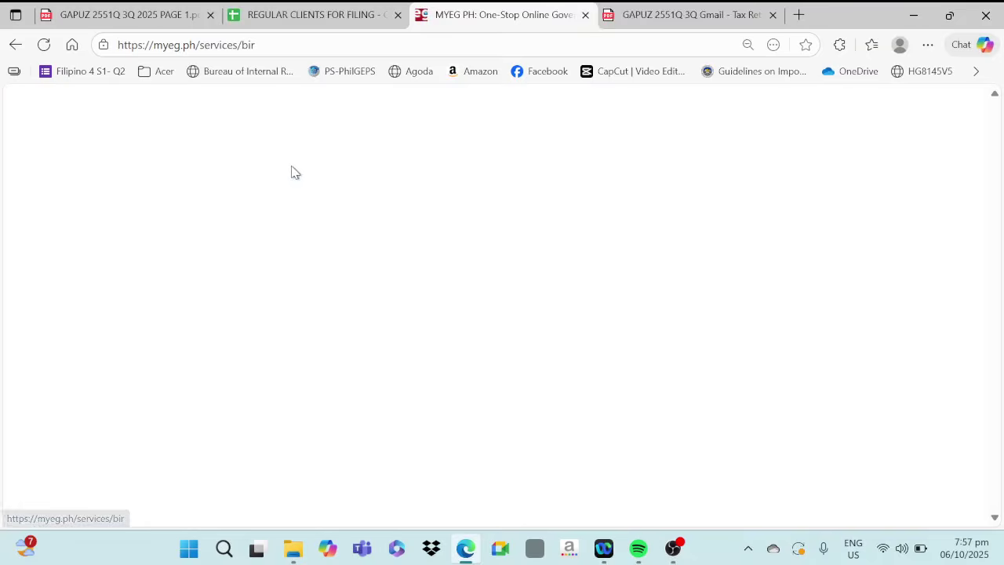
left_click(446, 383)
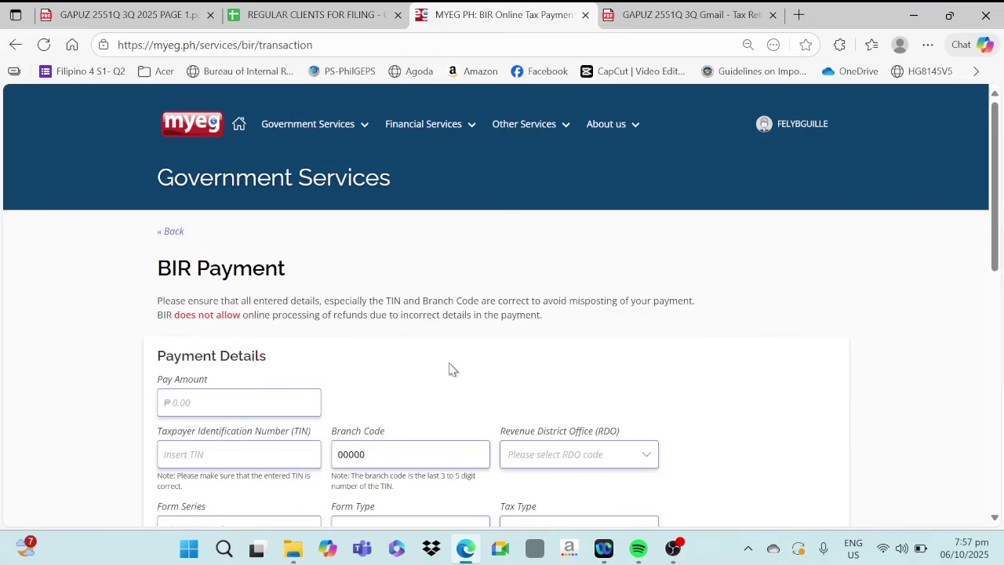
Enter a pay amount of 3,510 and the taxpayer's TIN.
left_click(190, 400)
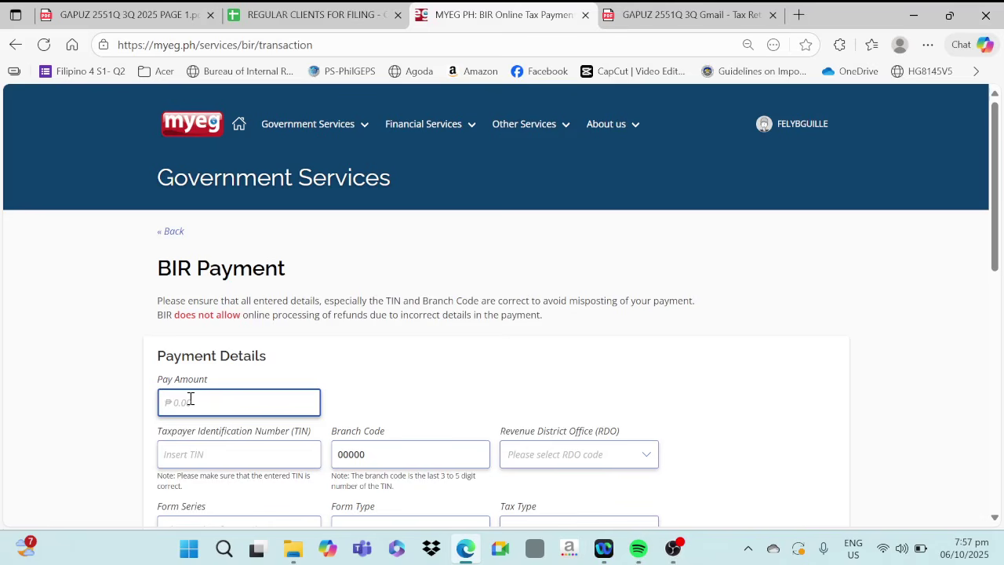
type("3,51")
type("0")
key("Tab")
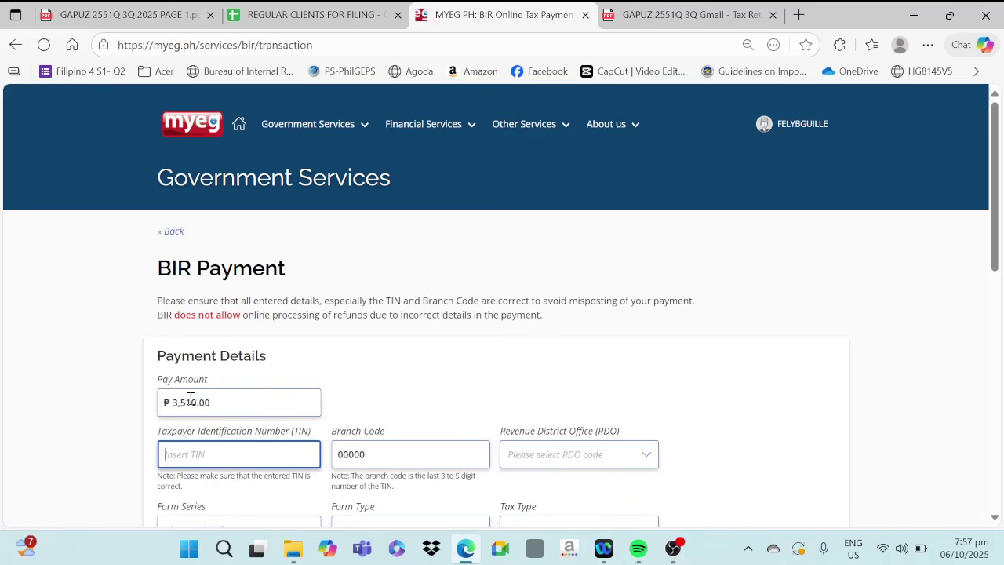
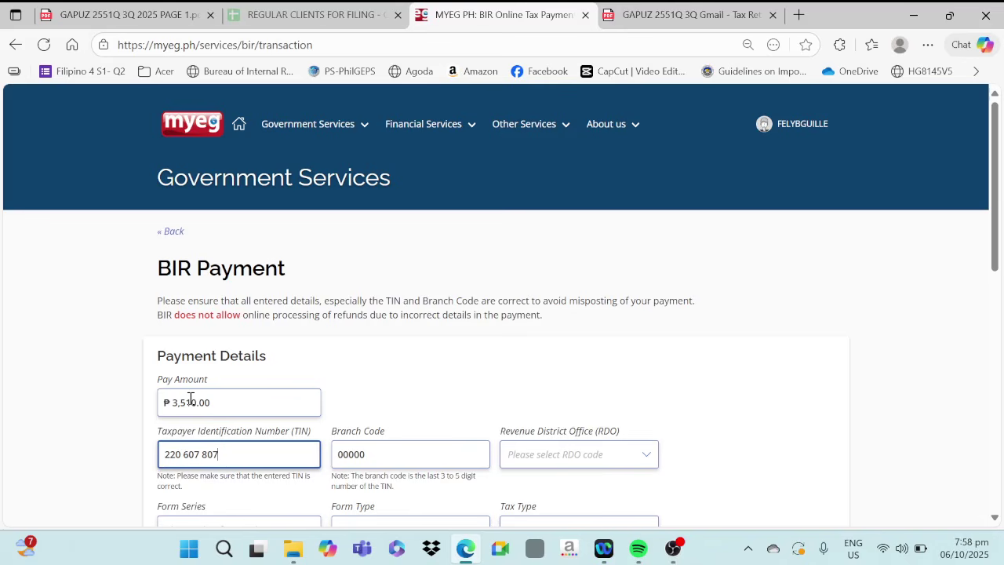
Leave the branch code as is and set the RDO to 043 - PASIG CITY.
key("Tab")
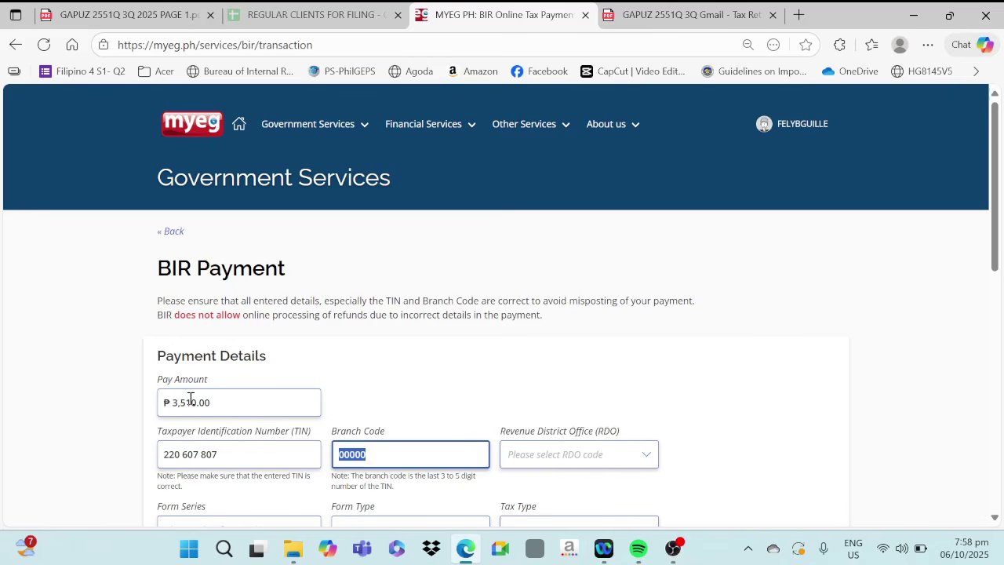
key("Tab")
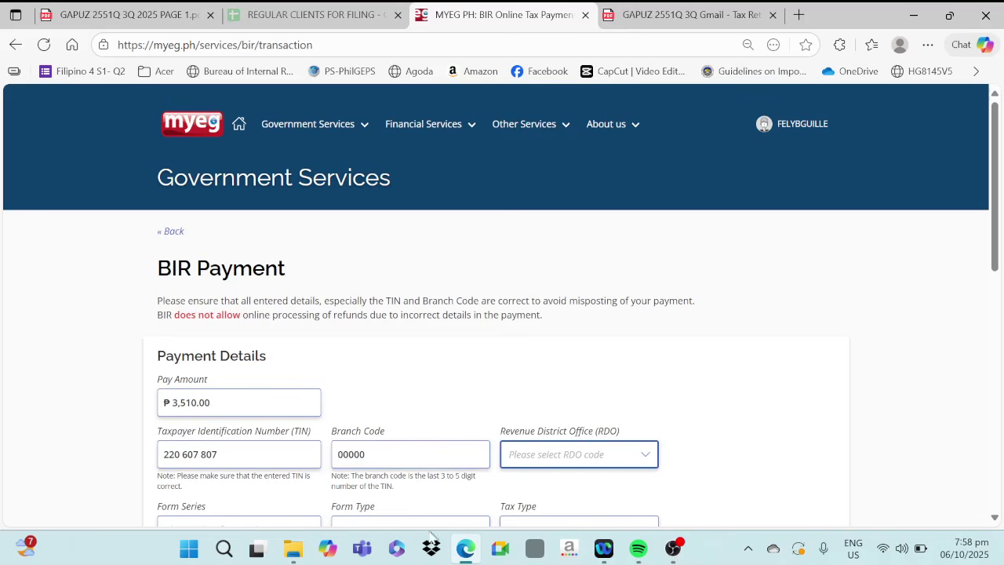
left_click(564, 459)
scroll(571, 318, "down", 8)
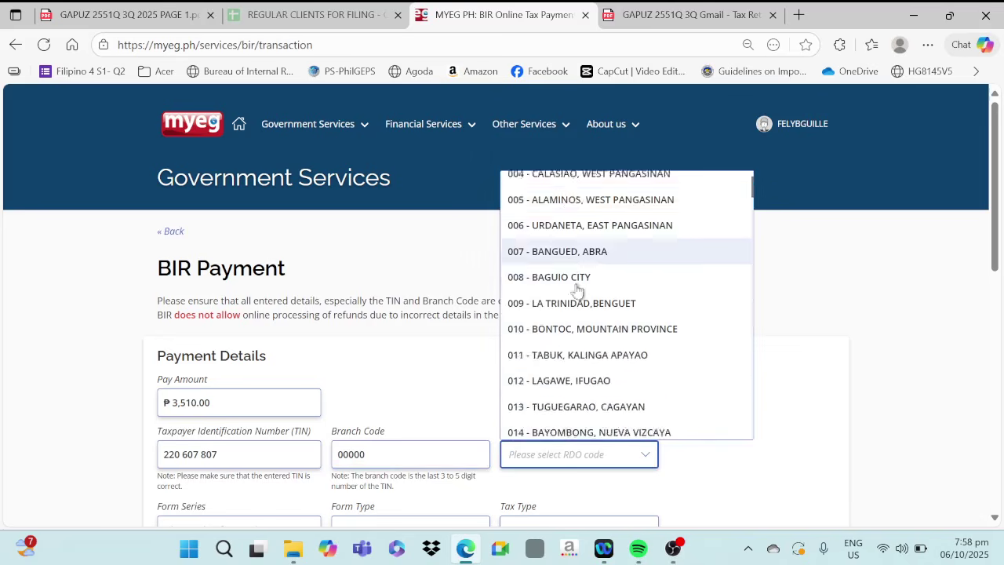
scroll(568, 365, "down", 3)
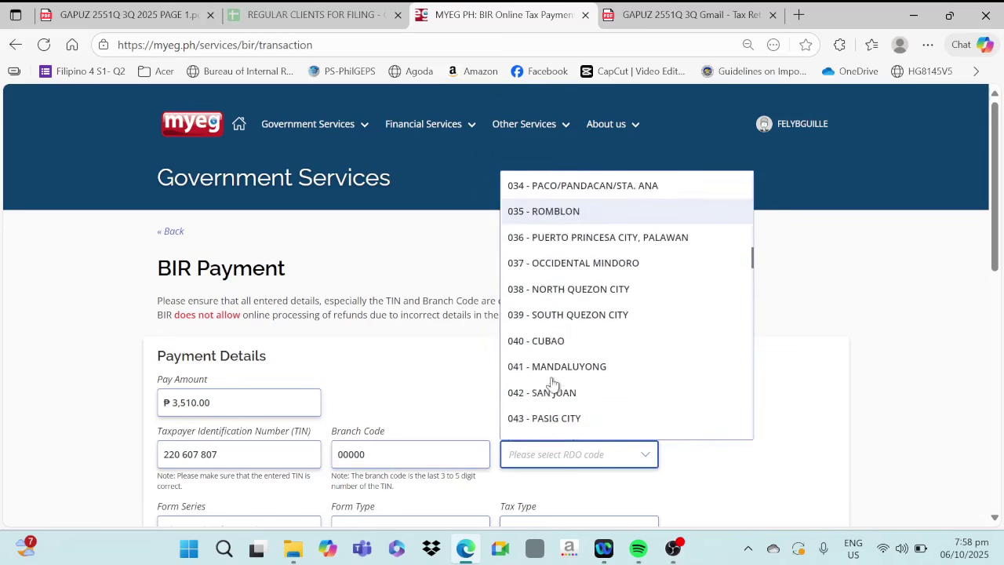
left_click(533, 390)
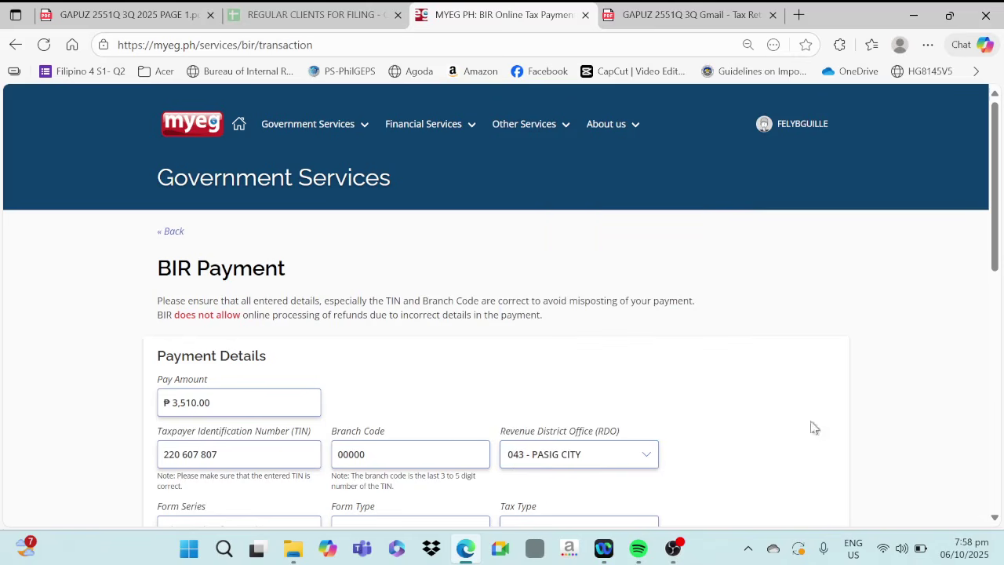
Select the 2500 Series form series and form type 2551Q.
left_click_drag(994, 235, 996, 314)
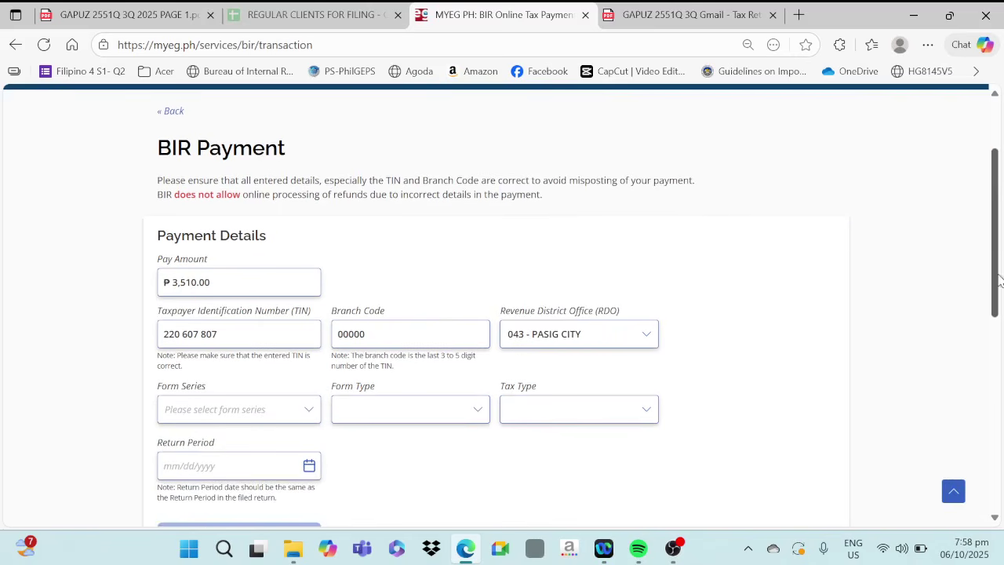
left_click(210, 414)
scroll(208, 460, "down", 6)
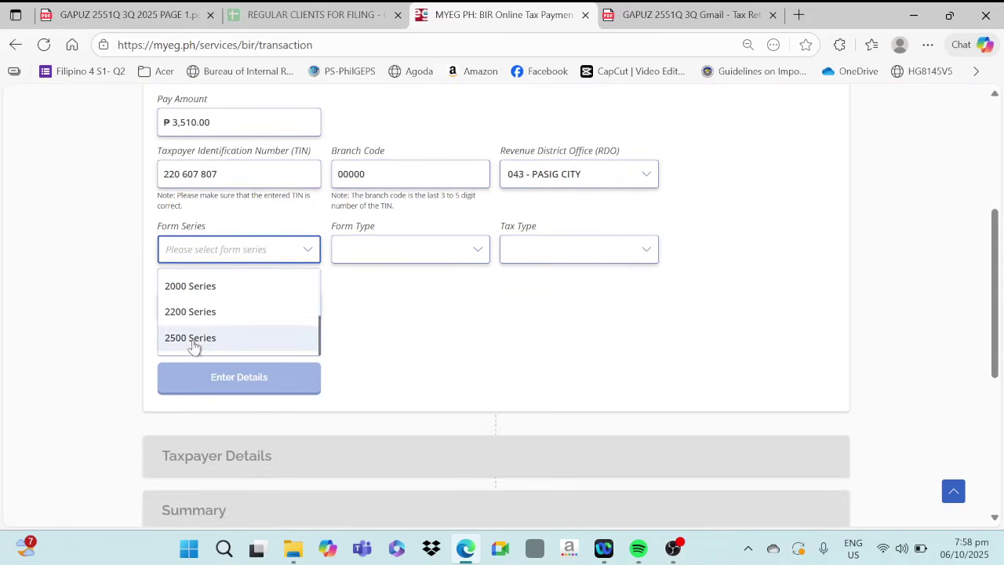
left_click(193, 340)
left_click(400, 259)
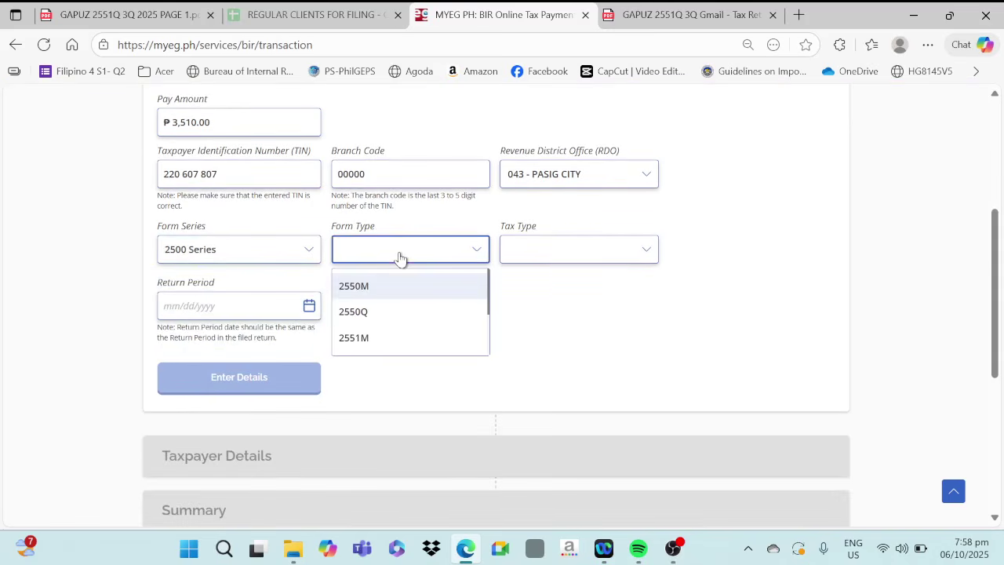
scroll(382, 340, "down", 2)
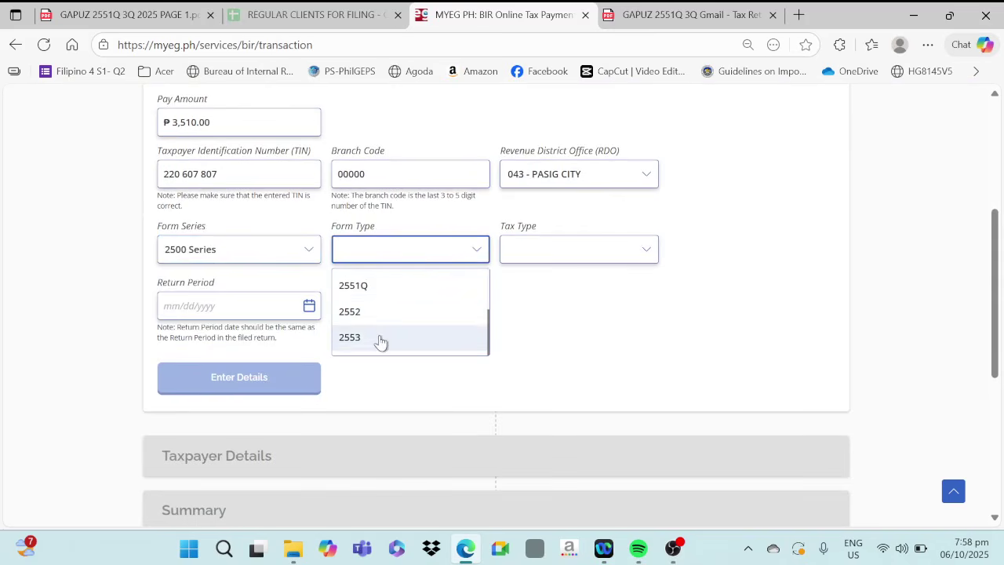
left_click(369, 286)
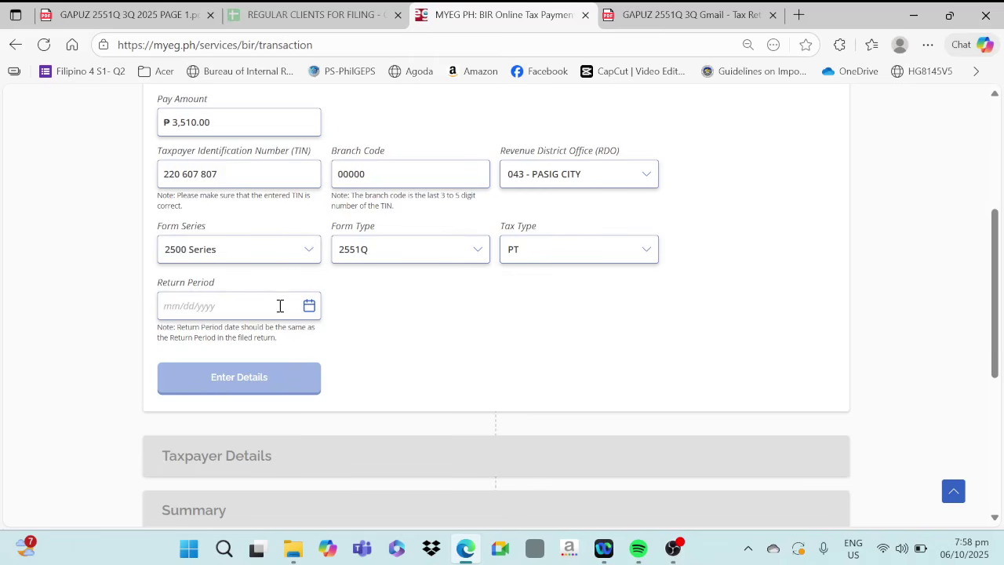
Set the return period to September 30, 2025 and continue to Taxpayer Details.
left_click(309, 311)
left_click(181, 344)
scroll(259, 400, "down", 2)
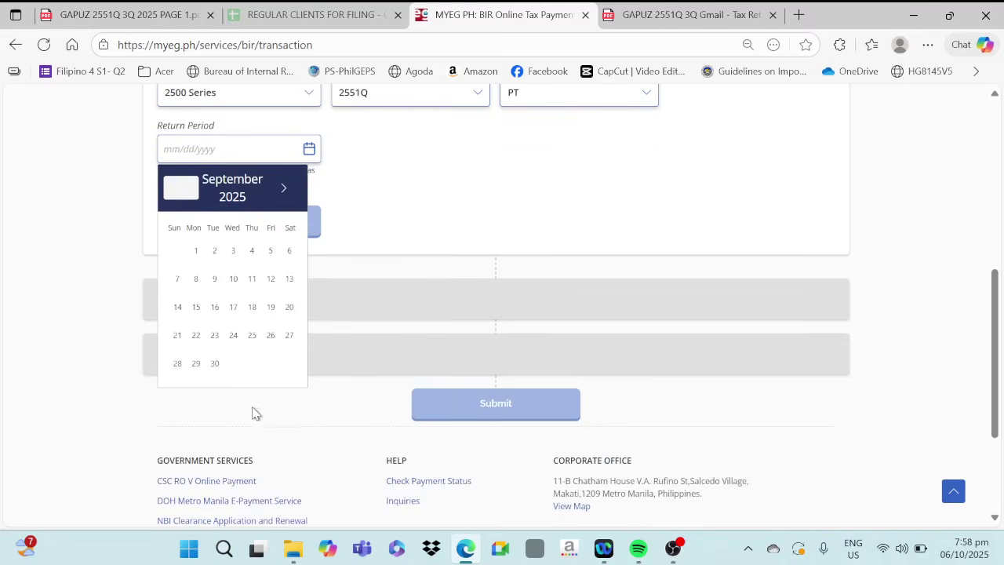
left_click(214, 366)
scroll(459, 244, "up", 1)
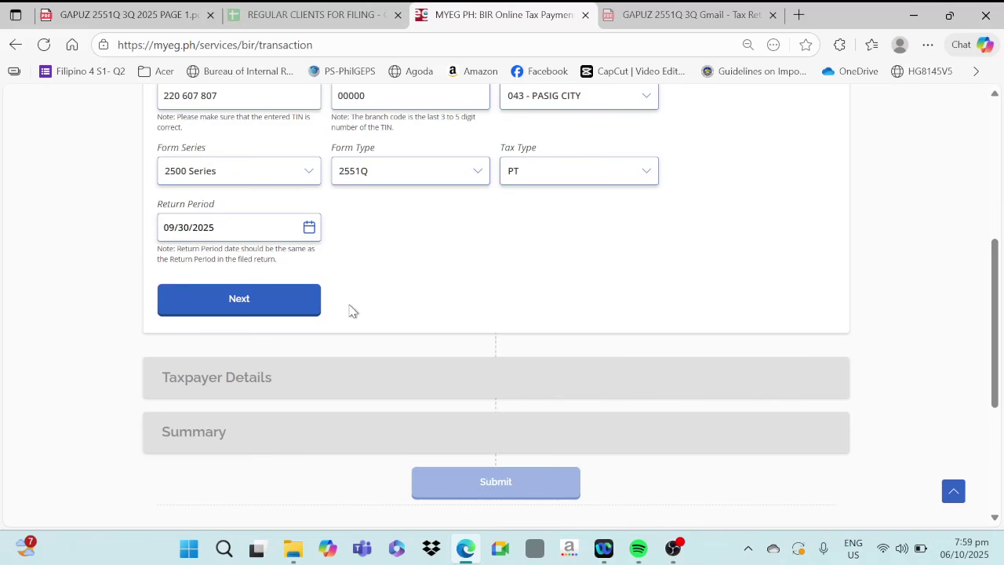
left_click(282, 312)
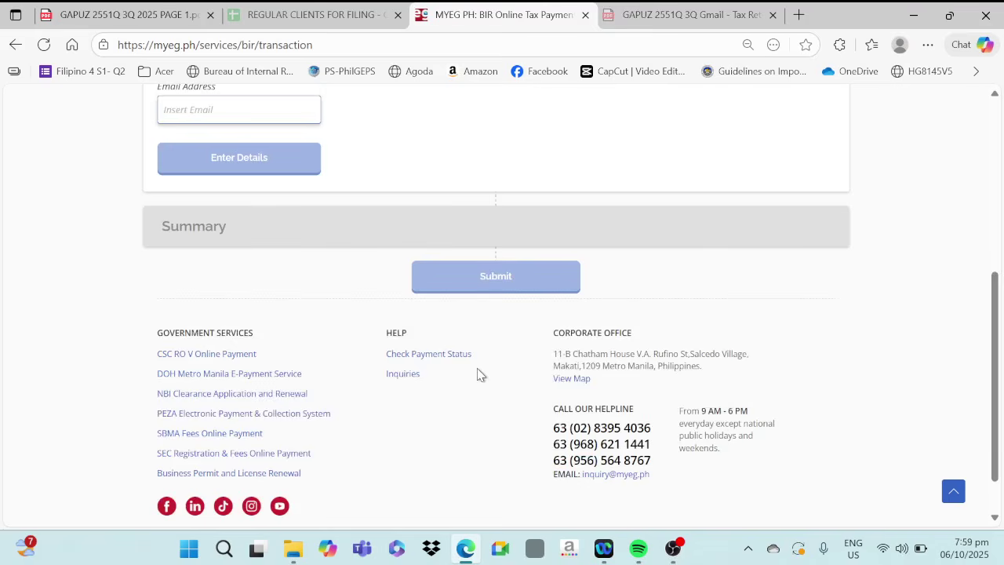
scroll(480, 373, "up", 3)
Enter the taxpayer's e-mail address and continue to the 2551Q payment summary.
left_click(224, 346)
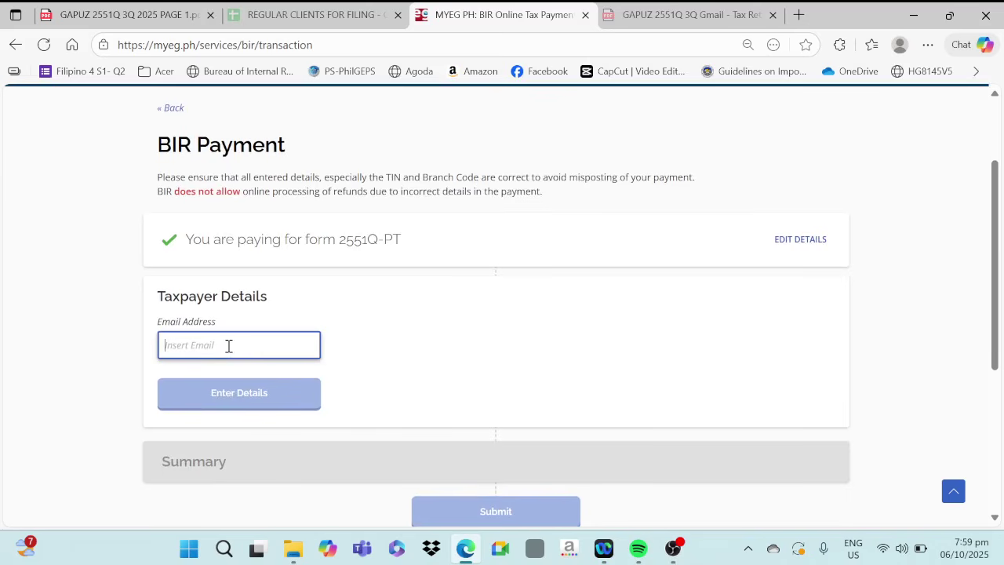
type("emailaddress@gmail.com")
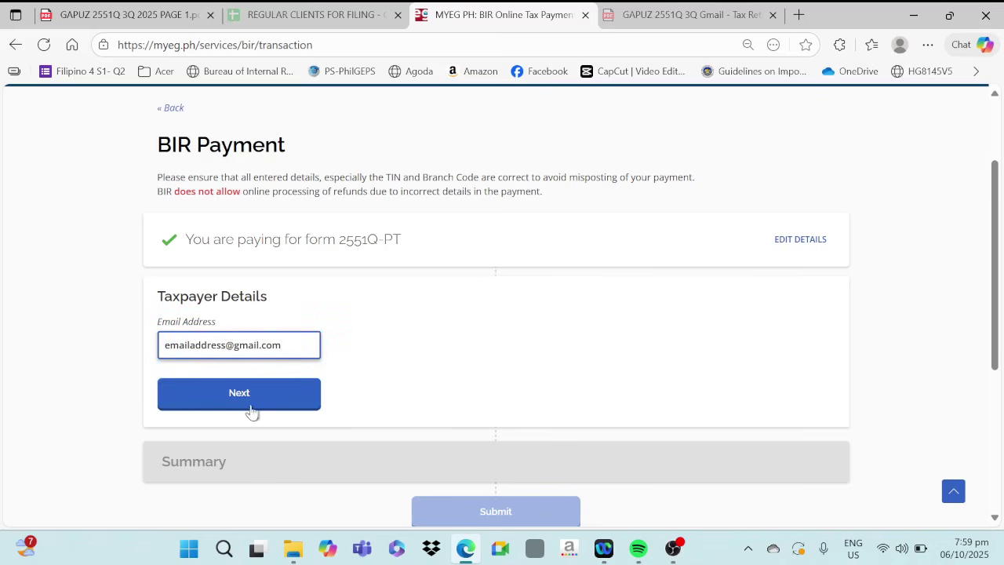
left_click(251, 400)
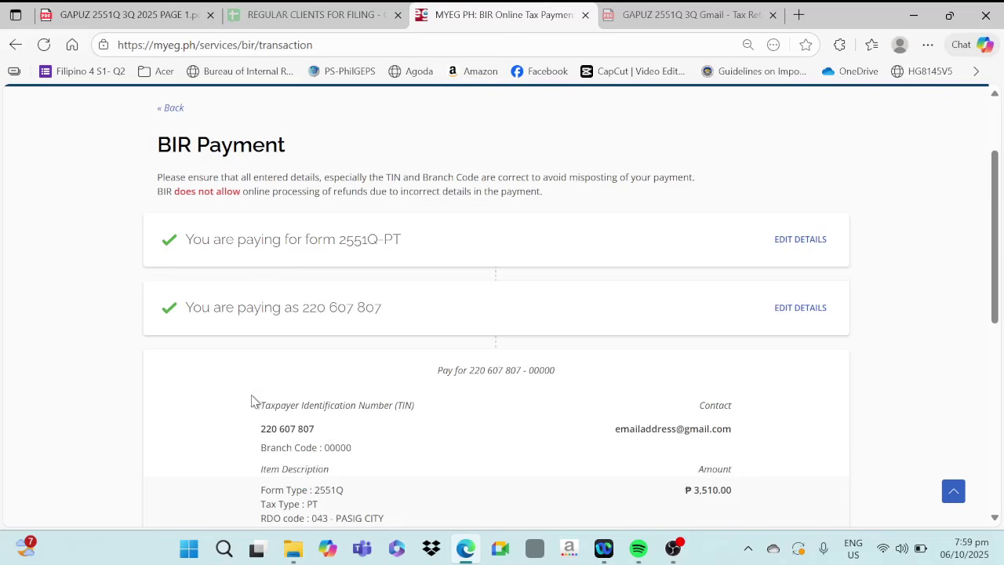
Accept the Terms & Conditions and confirm the ₱3,510.00 BIR payment.
scroll(673, 408, "down", 1)
scroll(619, 406, "down", 1)
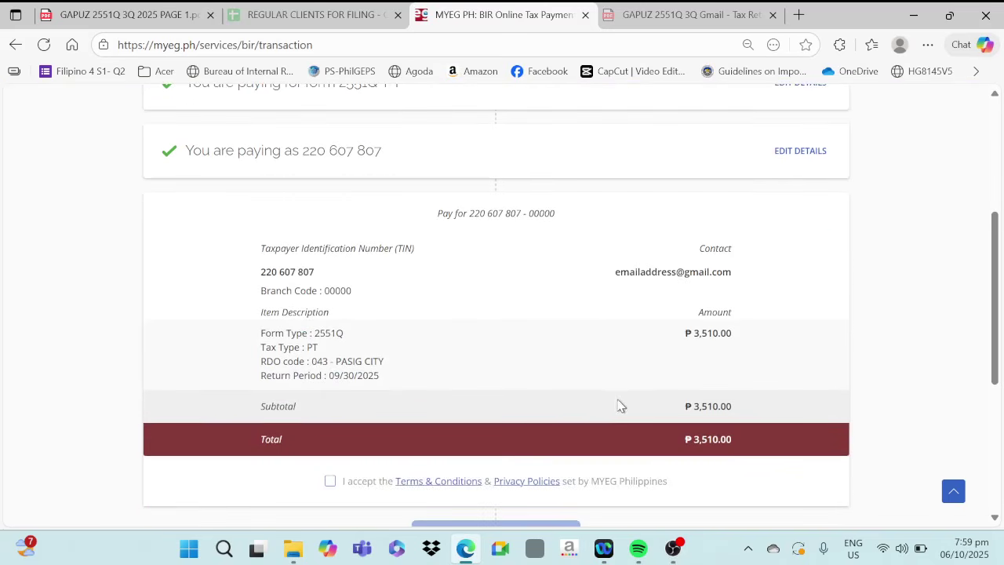
scroll(618, 406, "up", 1)
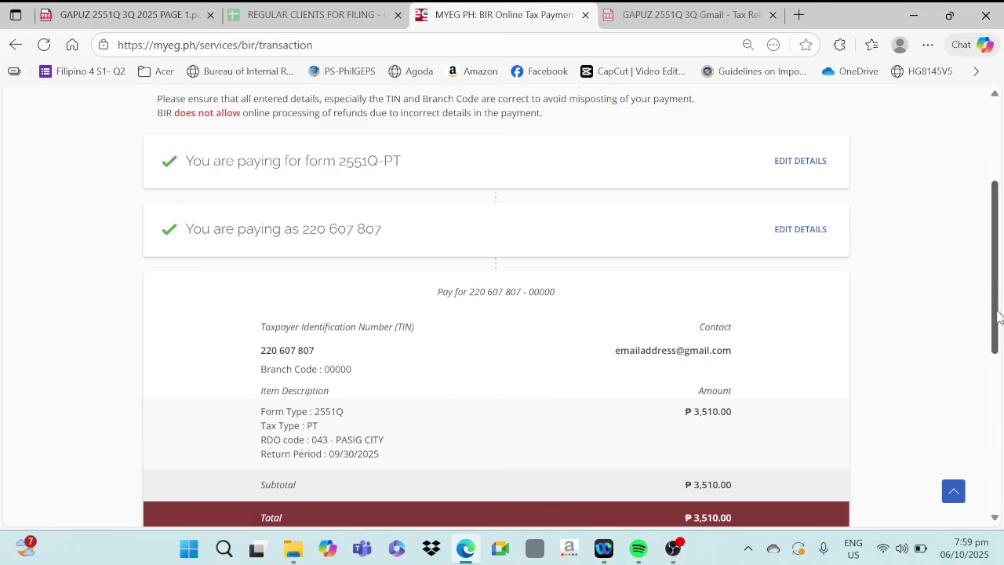
scroll(992, 291, "down", 3)
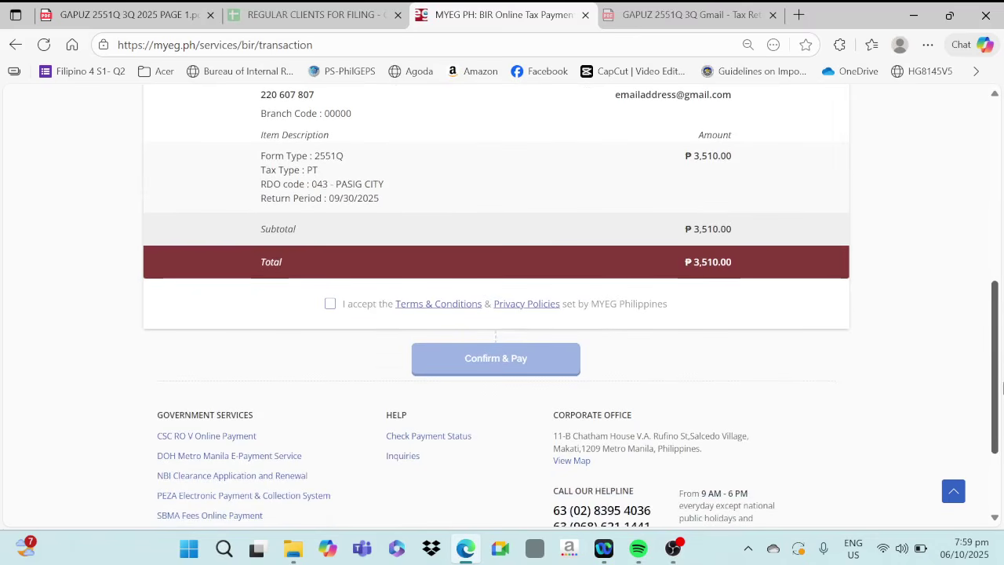
left_click(330, 304)
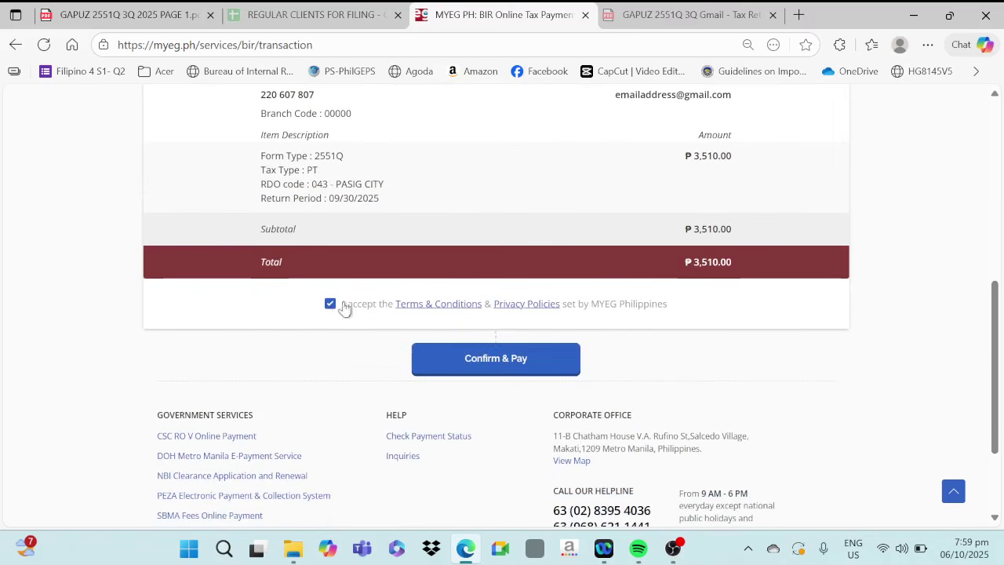
left_click(486, 366)
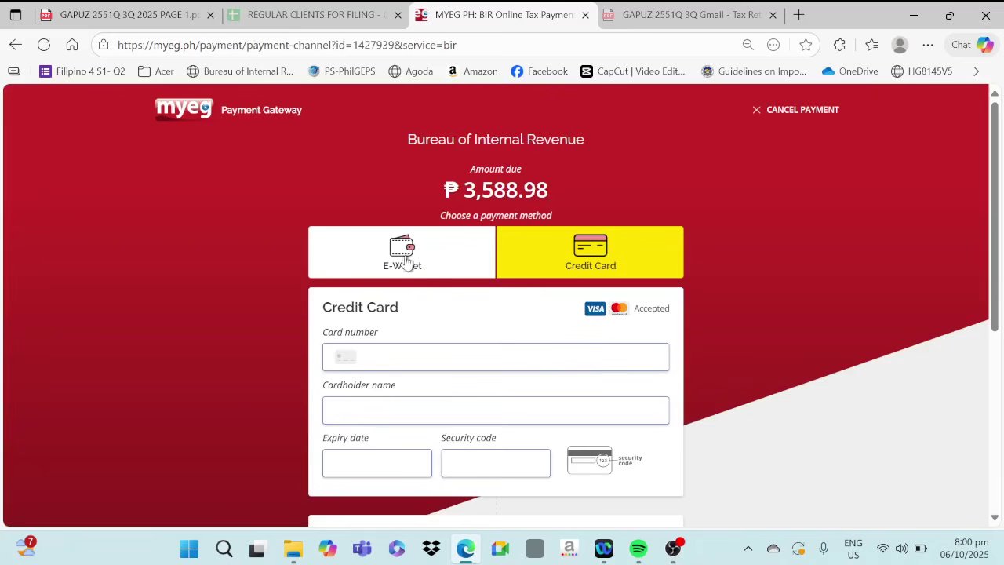
Pay the ₱3,530.00 total by e-wallet using PAYMAYA MOBILE BIR.
left_click(402, 269)
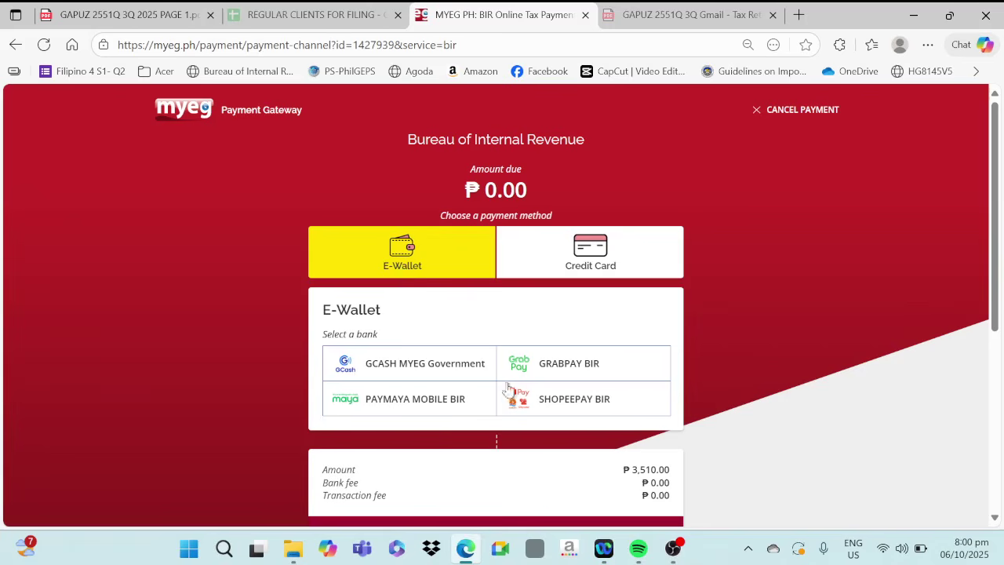
left_click(363, 401)
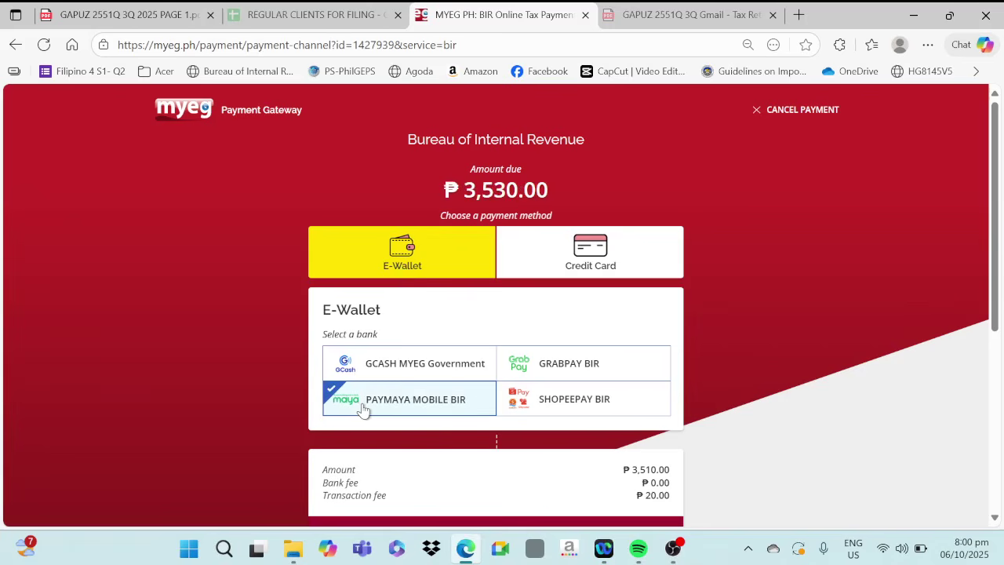
left_click_drag(994, 260, 999, 353)
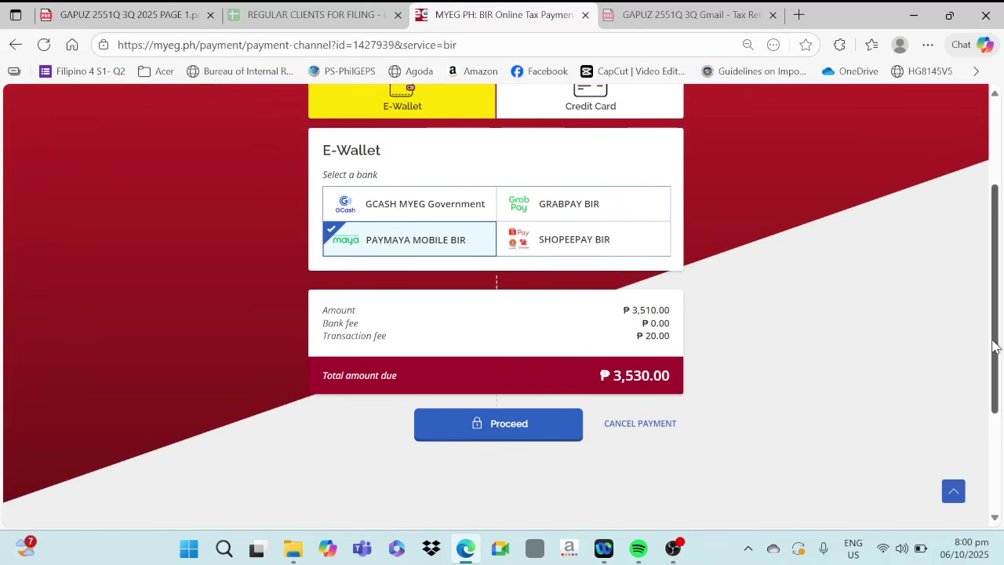
left_click(503, 430)
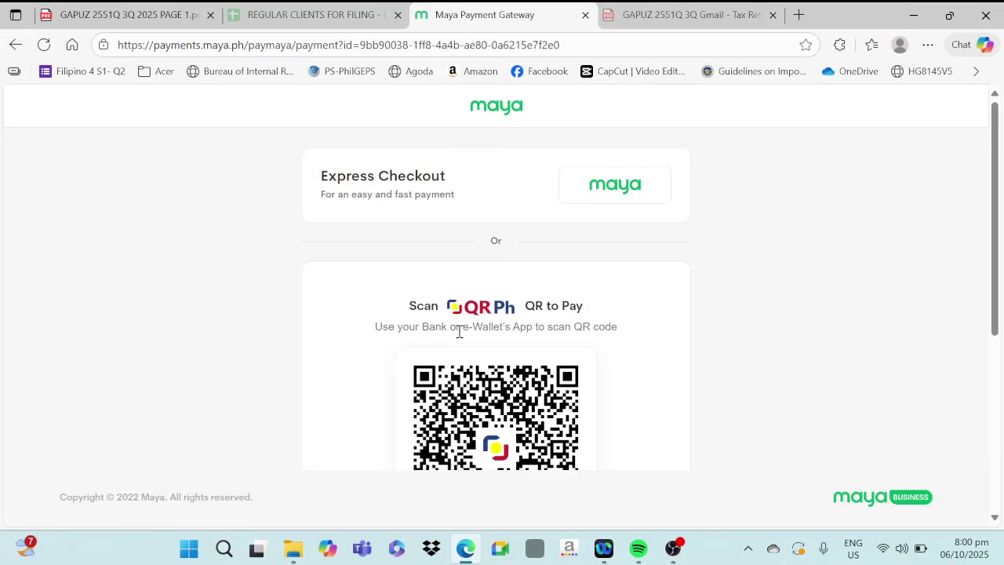
Scroll the Maya checkout page to the QR Ph code for payment.
scroll(486, 319, "down", 1)
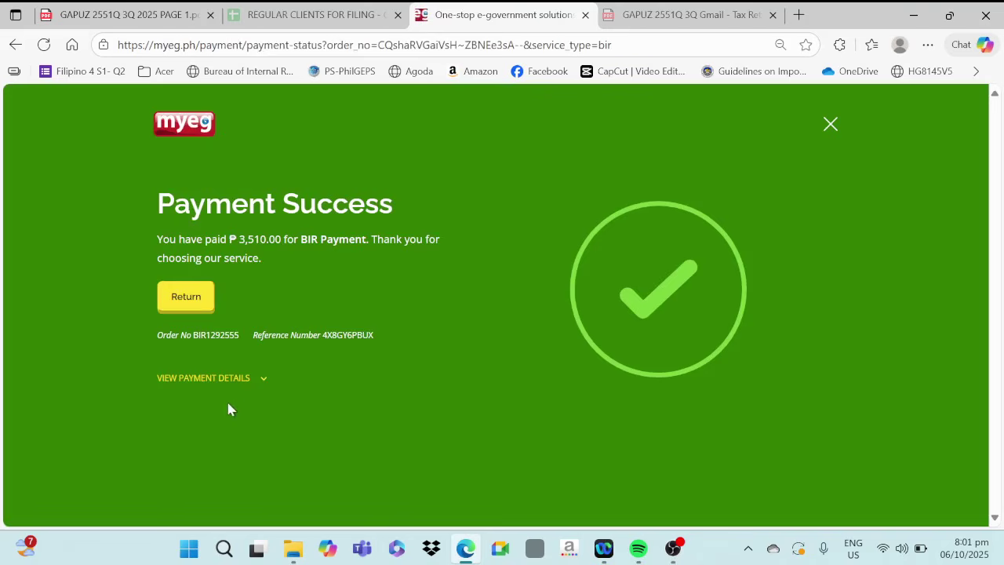
Show the breakdown: ₱3,510.00 amount plus ₱20.00 convenience fee, ₱3,530.00 paid.
left_click(210, 382)
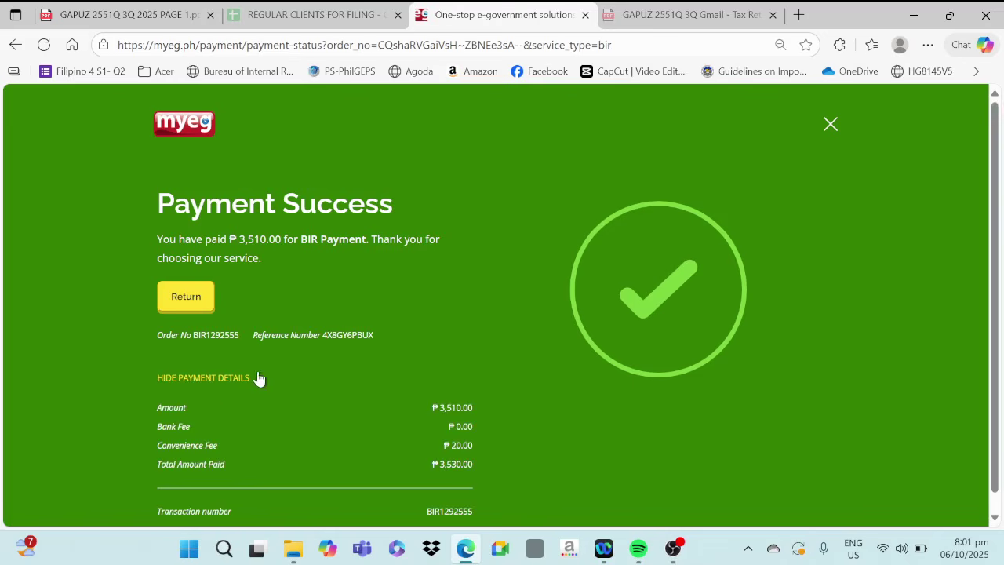